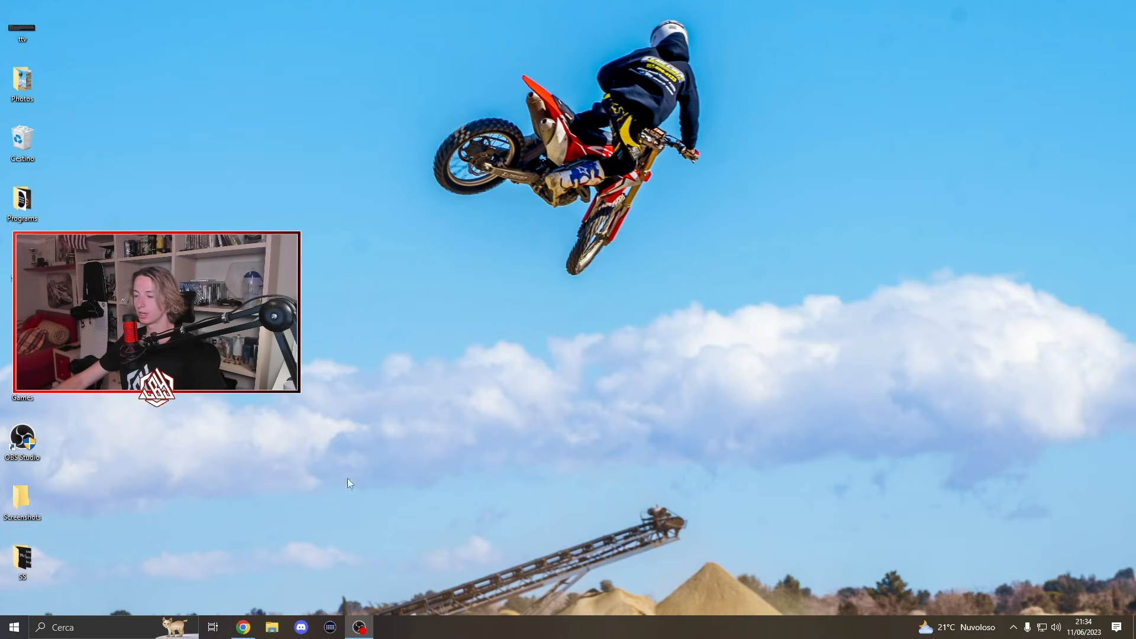
Step: Download the hidusbf.zip archive from the hidusbf GitHub repository
left_click(242, 626)
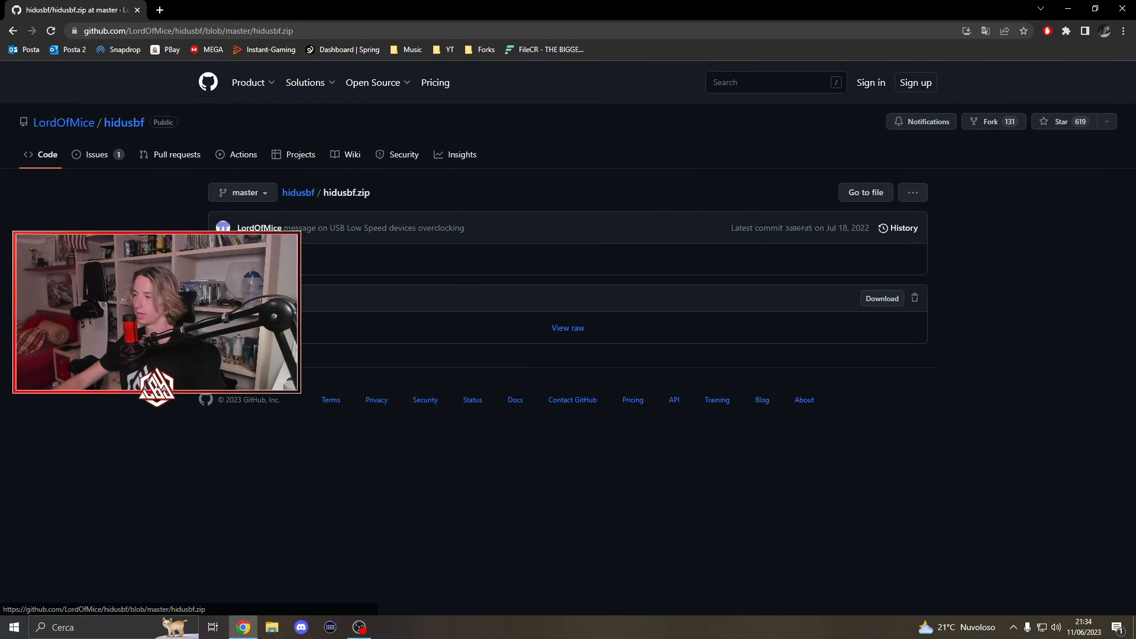
left_click(864, 302)
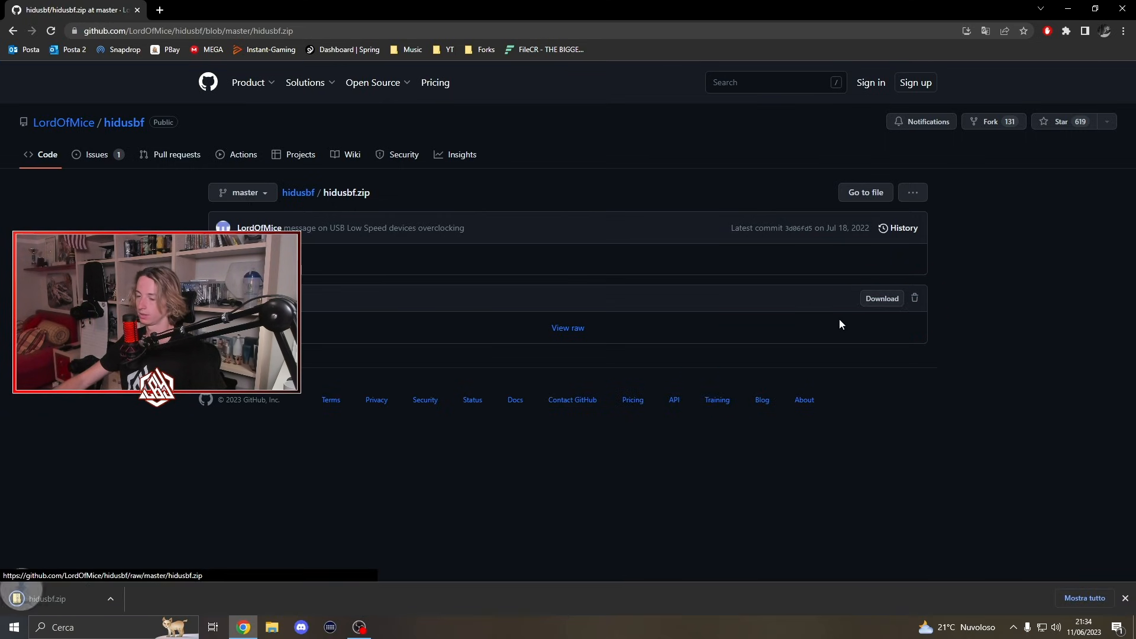
Step: Extract hidusbf.zip into the Download folder using 7-Zip 'Estrai qui'
left_click(1071, 9)
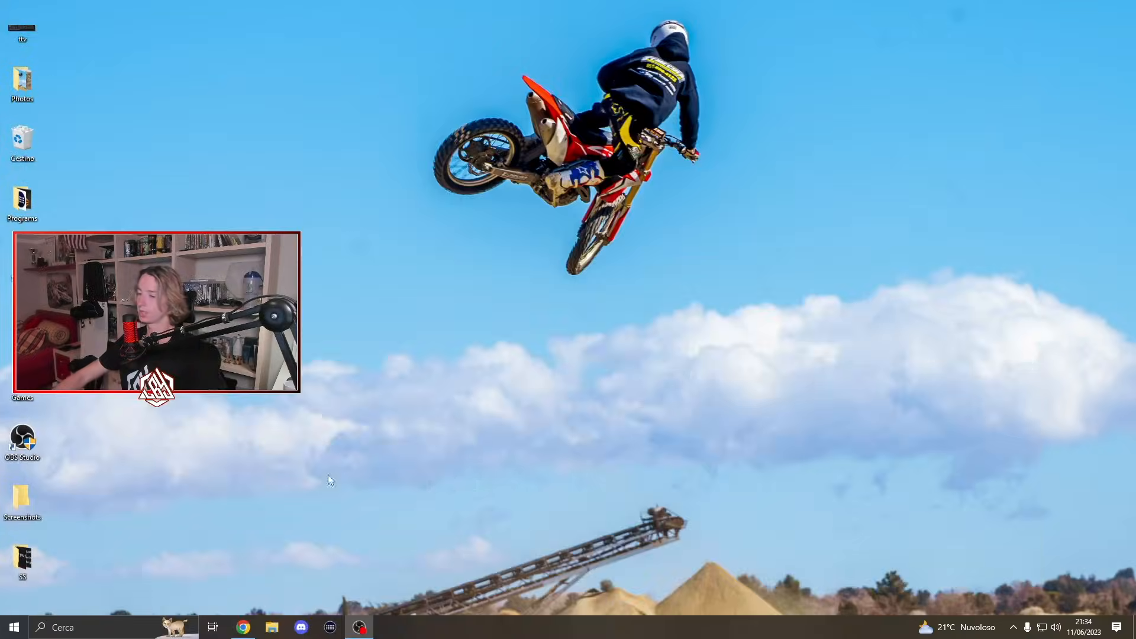
left_click(273, 628)
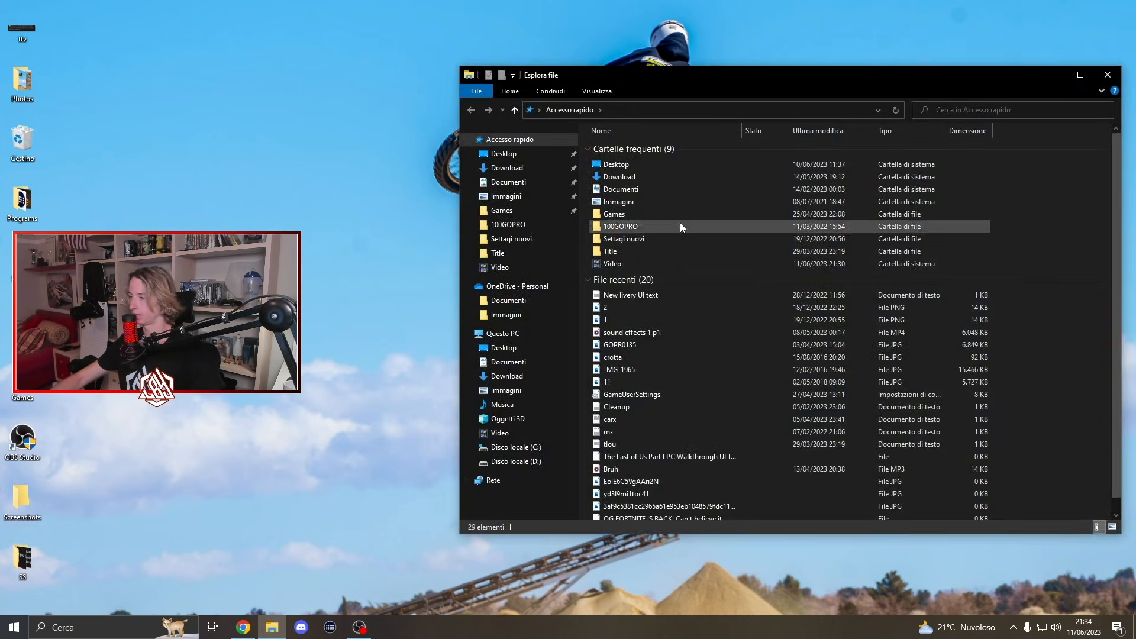
double_click(631, 176)
left_click(623, 152)
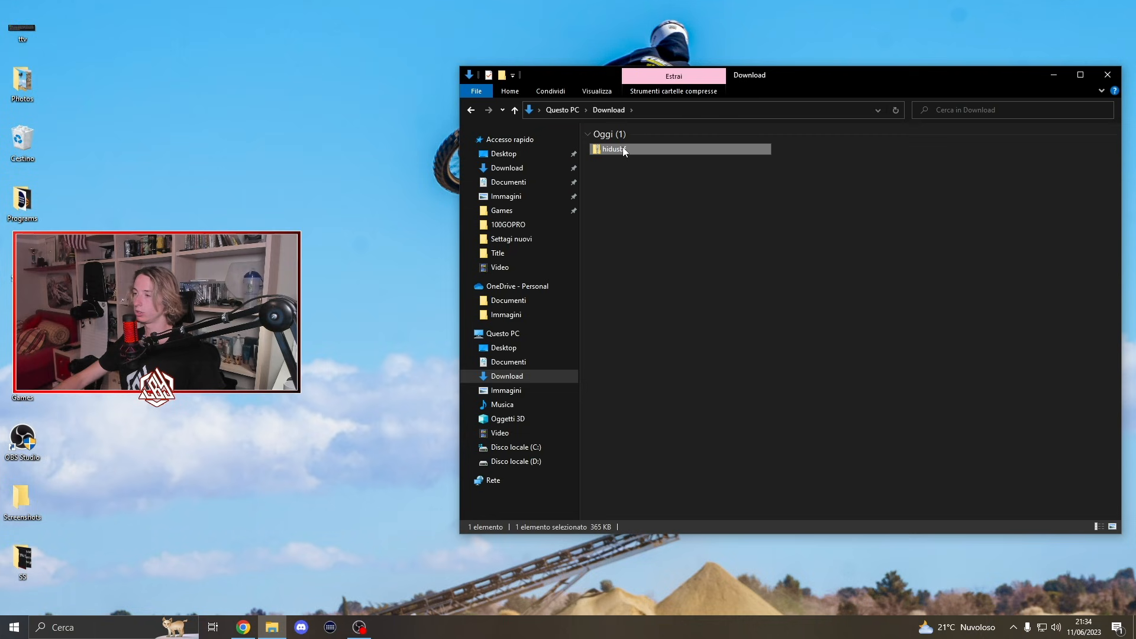
right_click(623, 152)
mouse_move(675, 212)
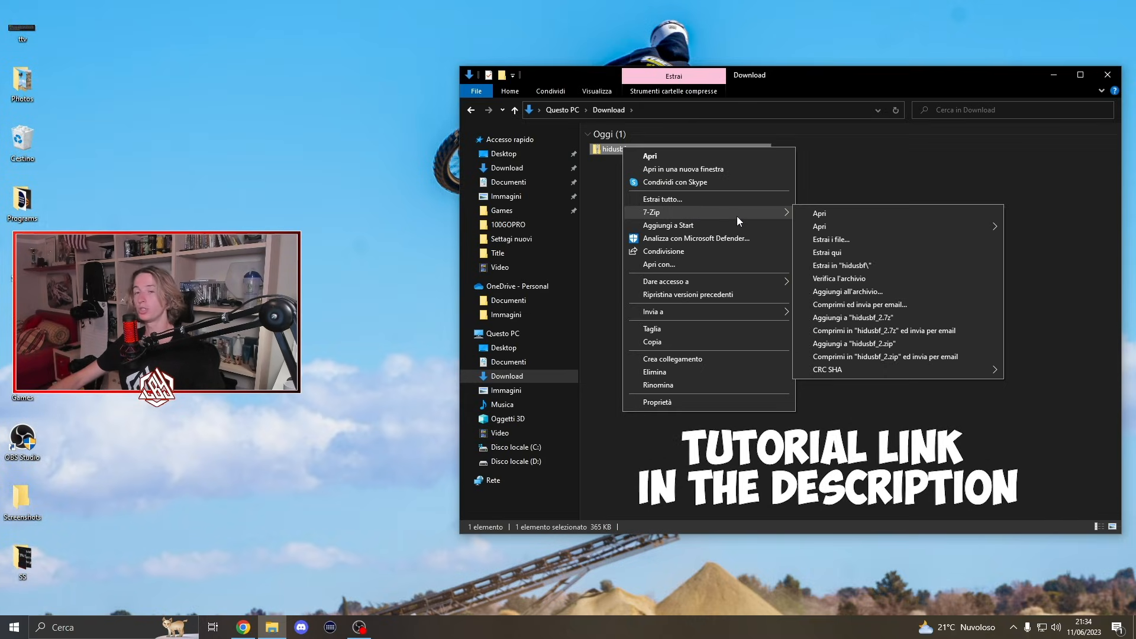
left_click(830, 255)
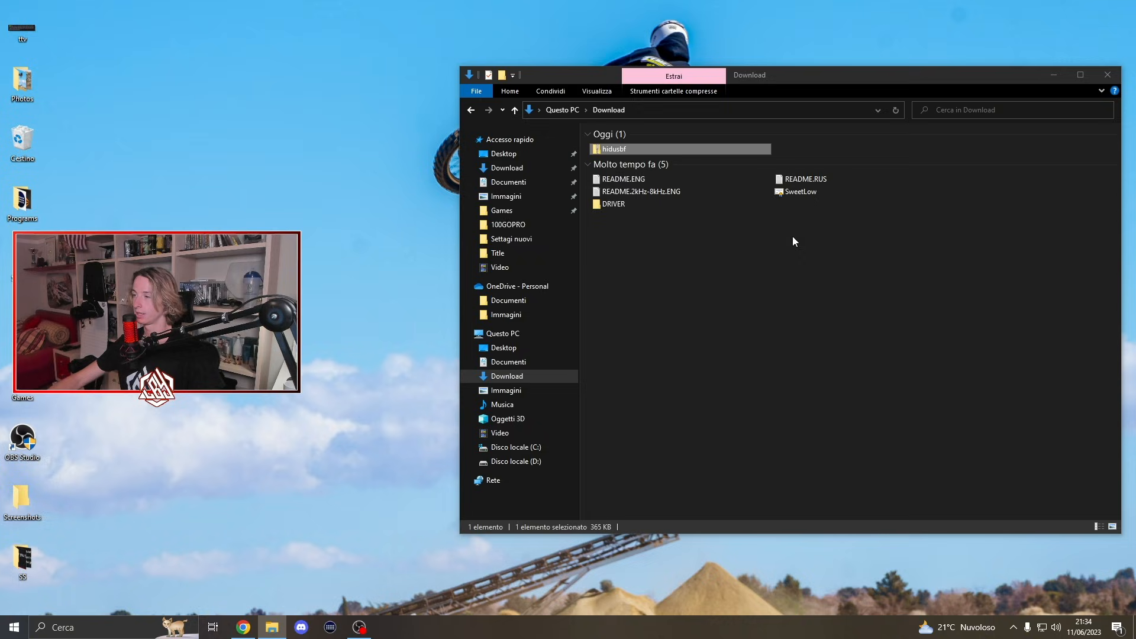
Step: Launch Setup from the DRIVER folder and switch the device filter from Mice to All
double_click(616, 206)
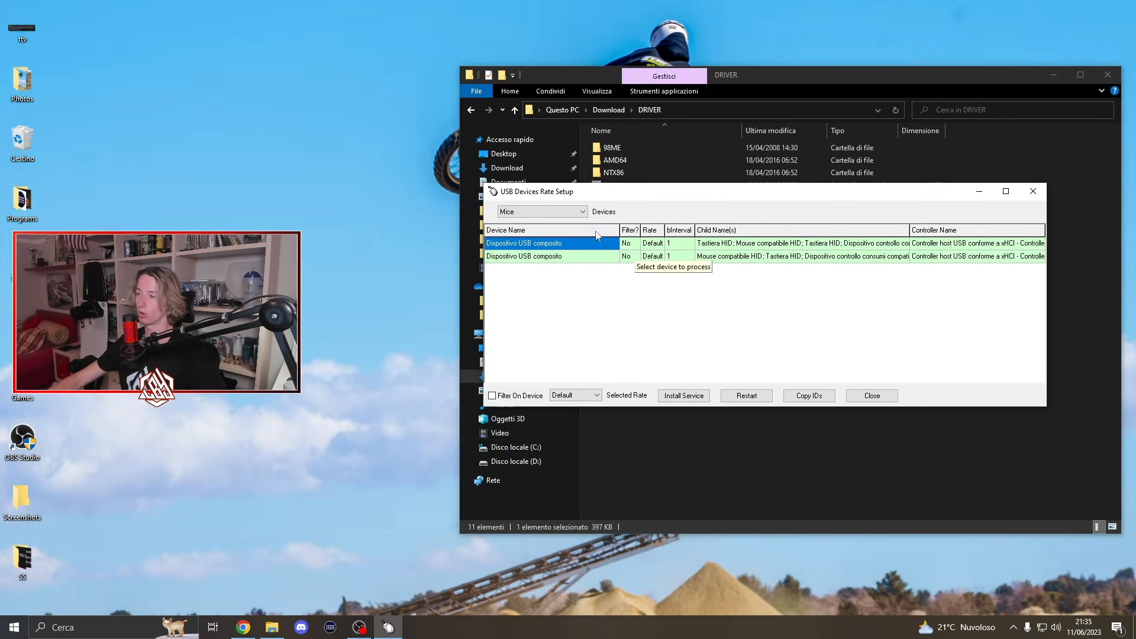
left_click(542, 215)
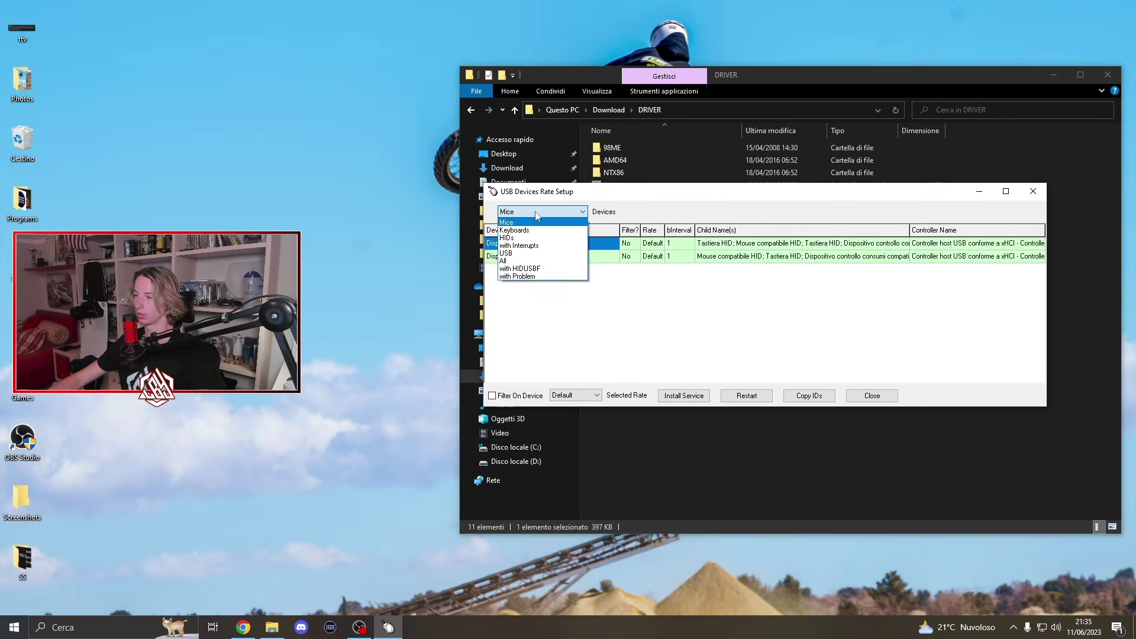
left_click(515, 264)
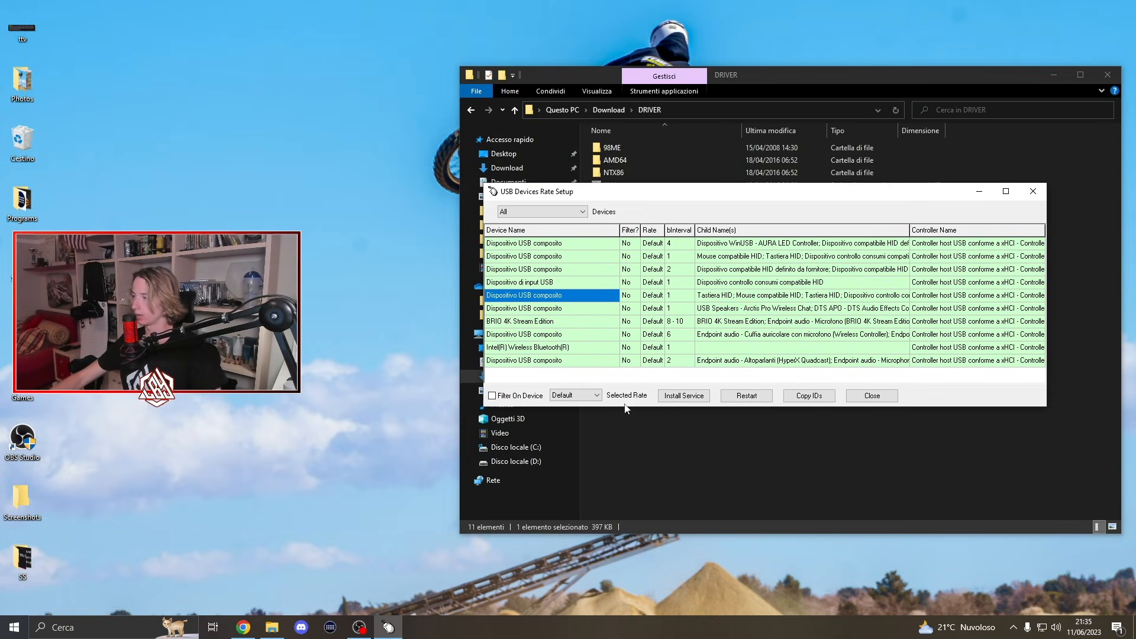
Step: Set the Wireless Controller's polling rate to 8000
left_click(744, 336)
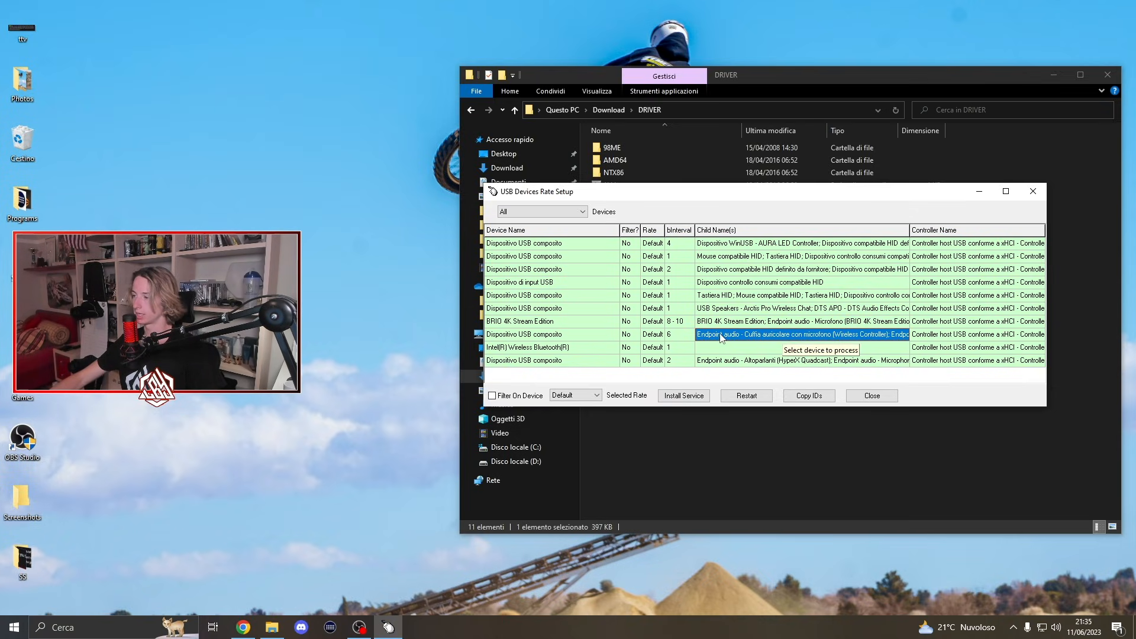
left_click(561, 396)
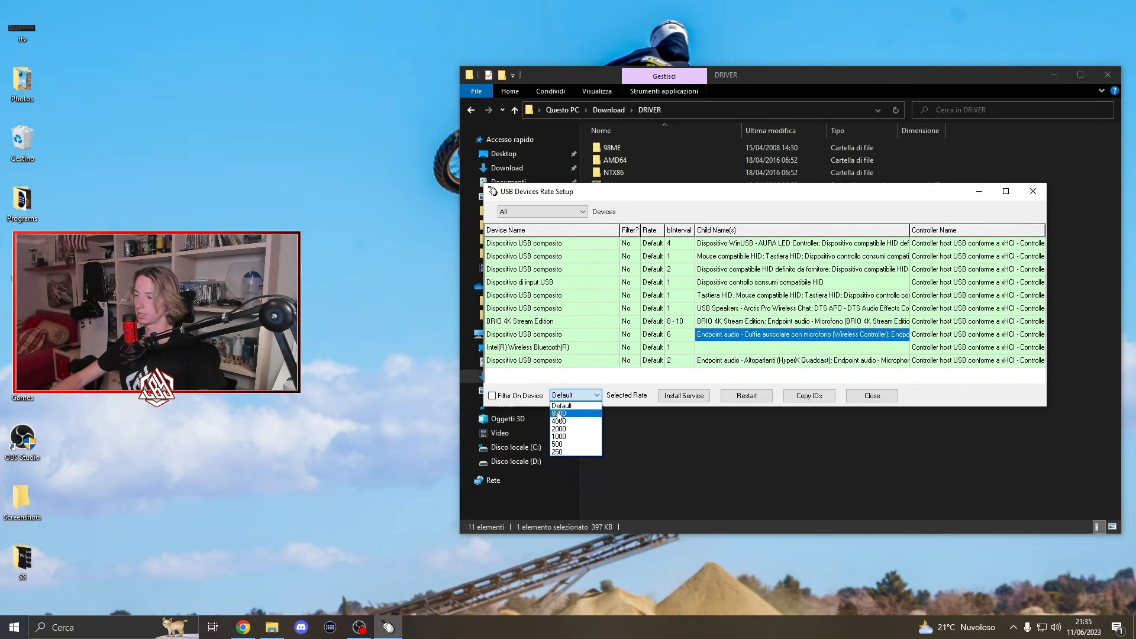
left_click(560, 414)
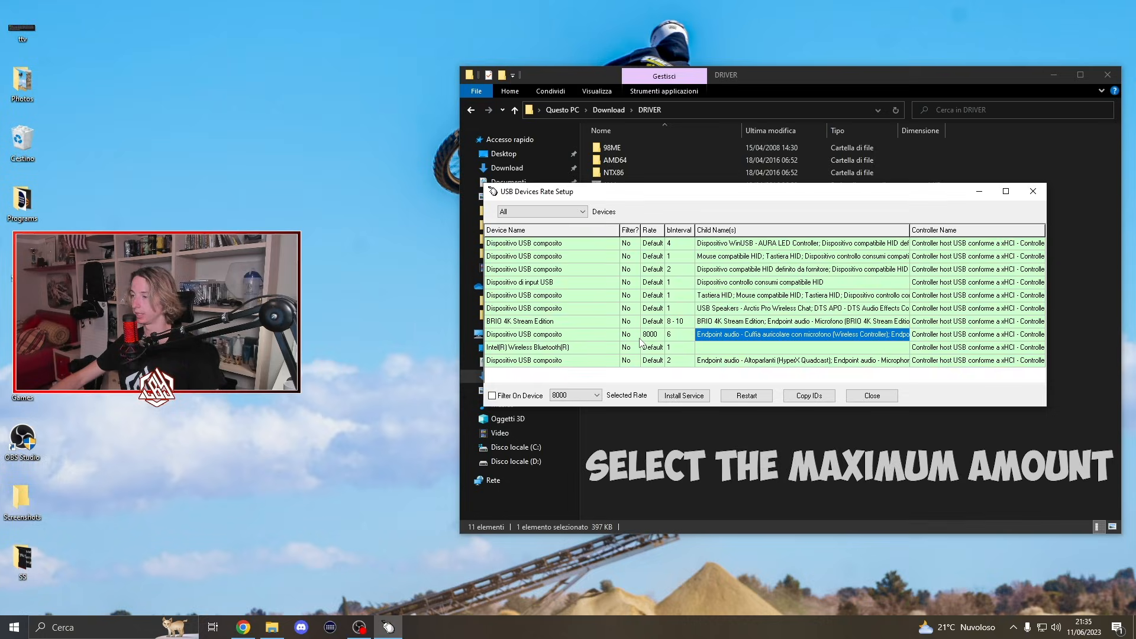
Step: Enable Filter On Device for the controller and install the driver service
left_click(651, 334)
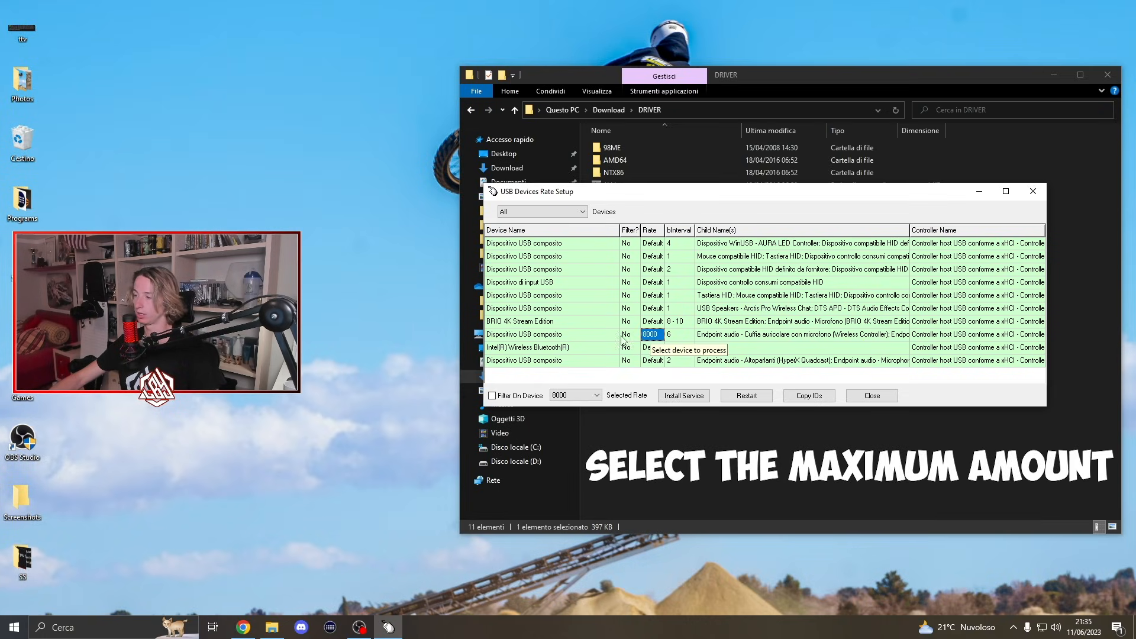
left_click(491, 395)
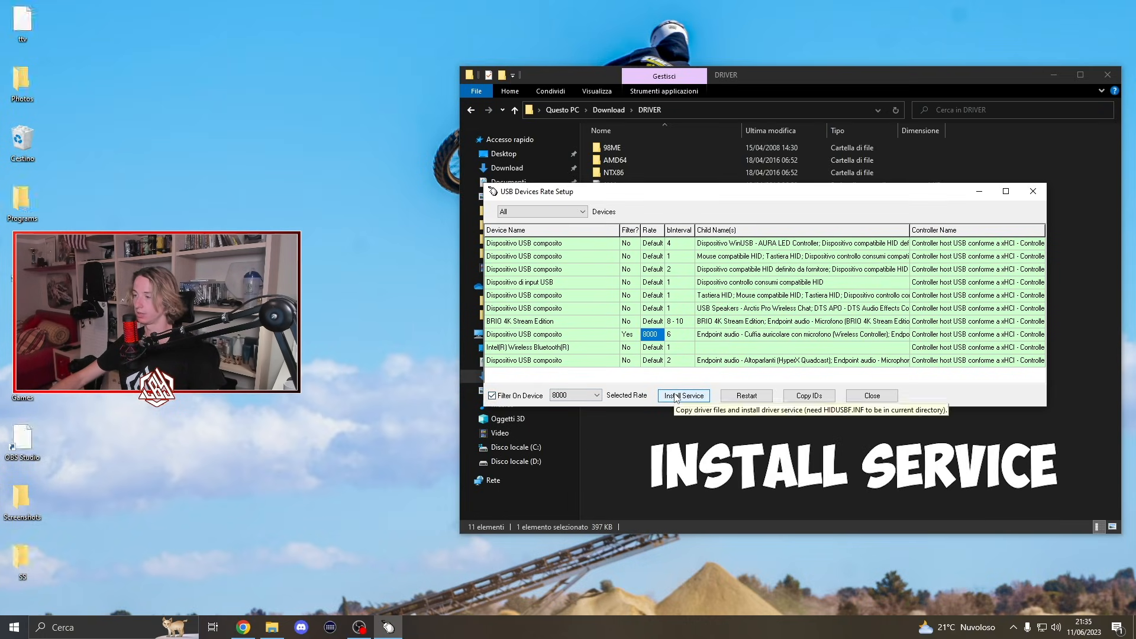
left_click(682, 395)
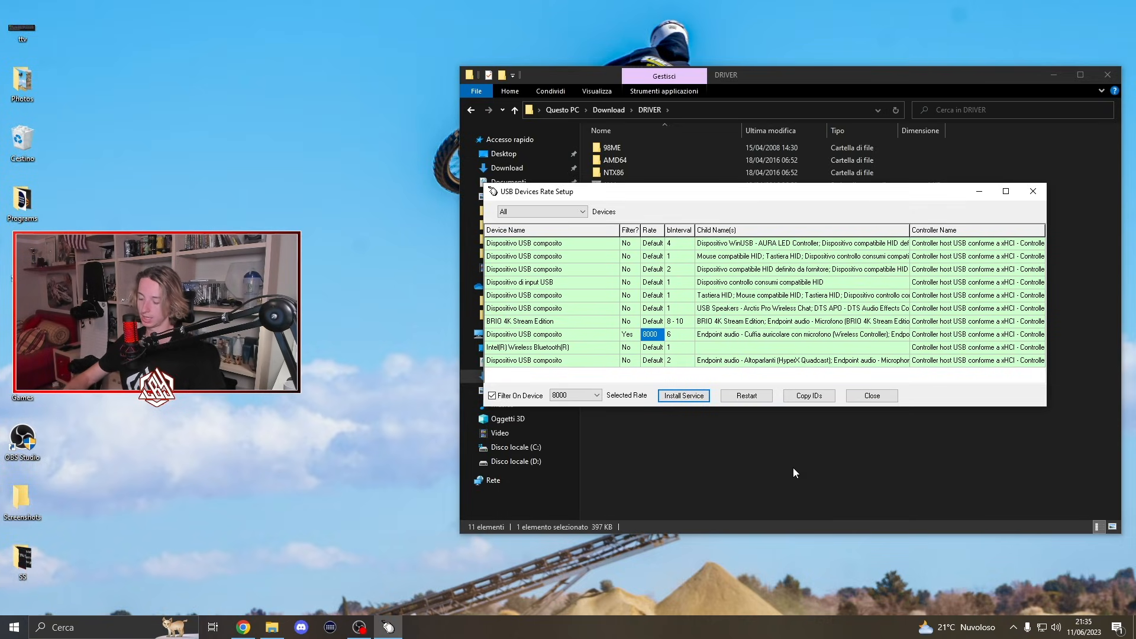